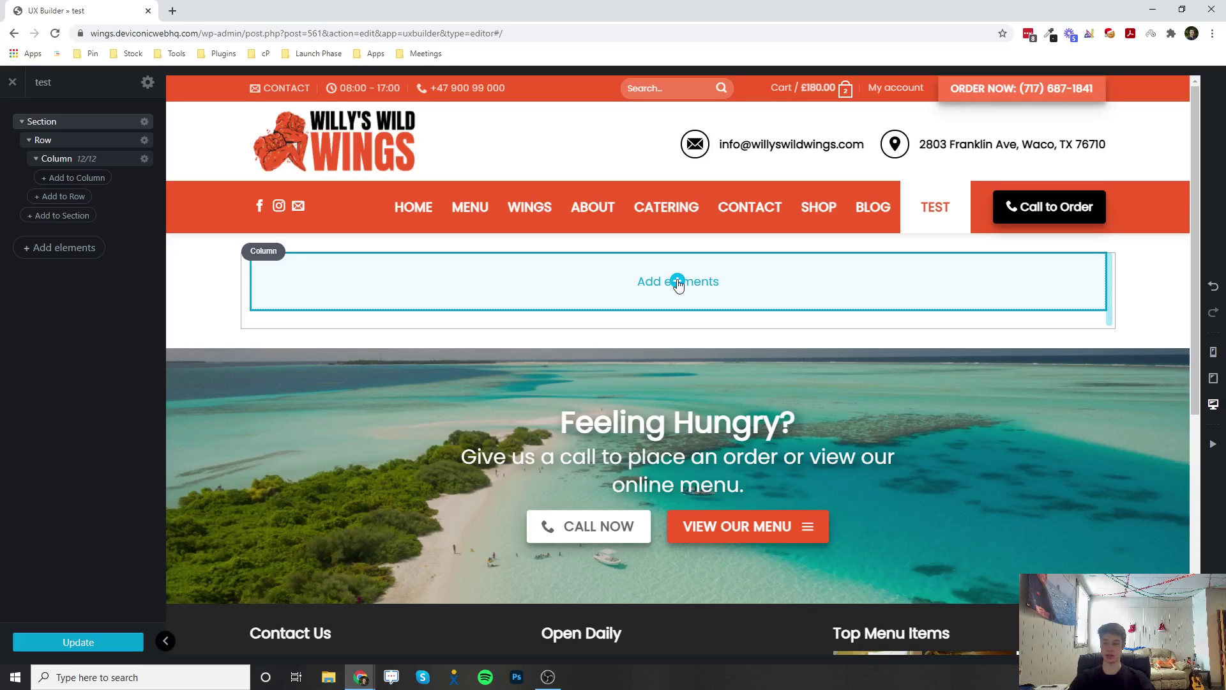
Add a Follow Icons element from the Content elements list into the empty column.
left_click(678, 283)
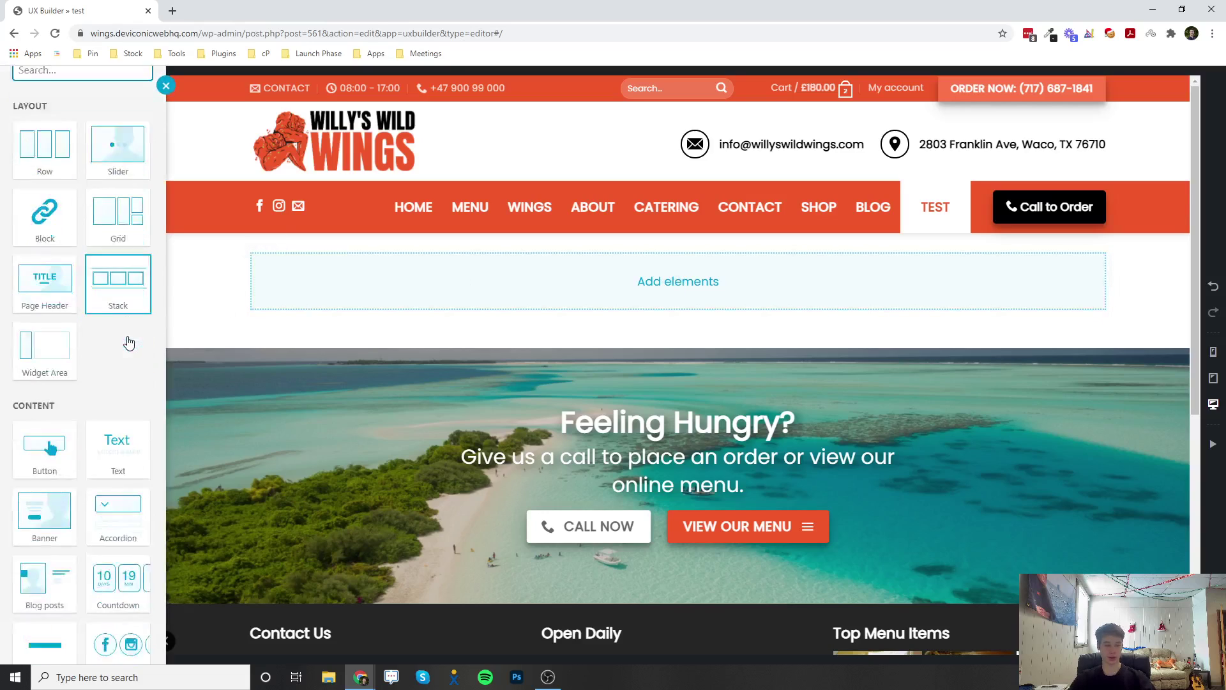
scroll(128, 340, "down", 4)
left_click(129, 341)
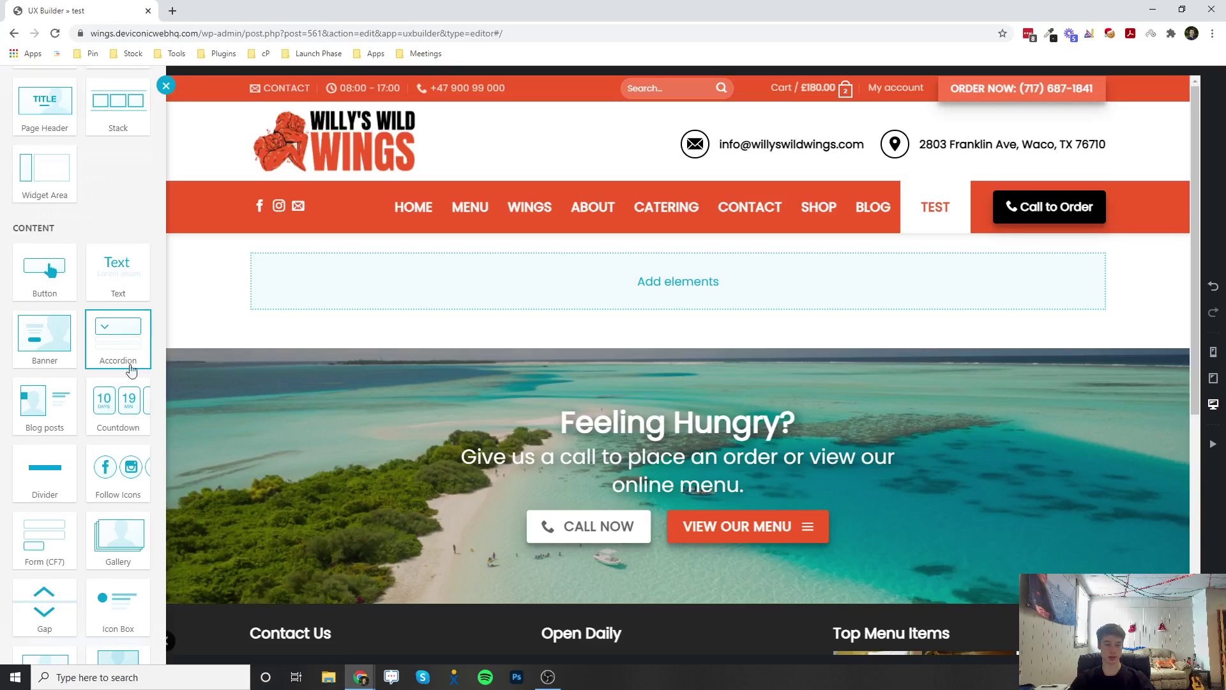
left_click(111, 474)
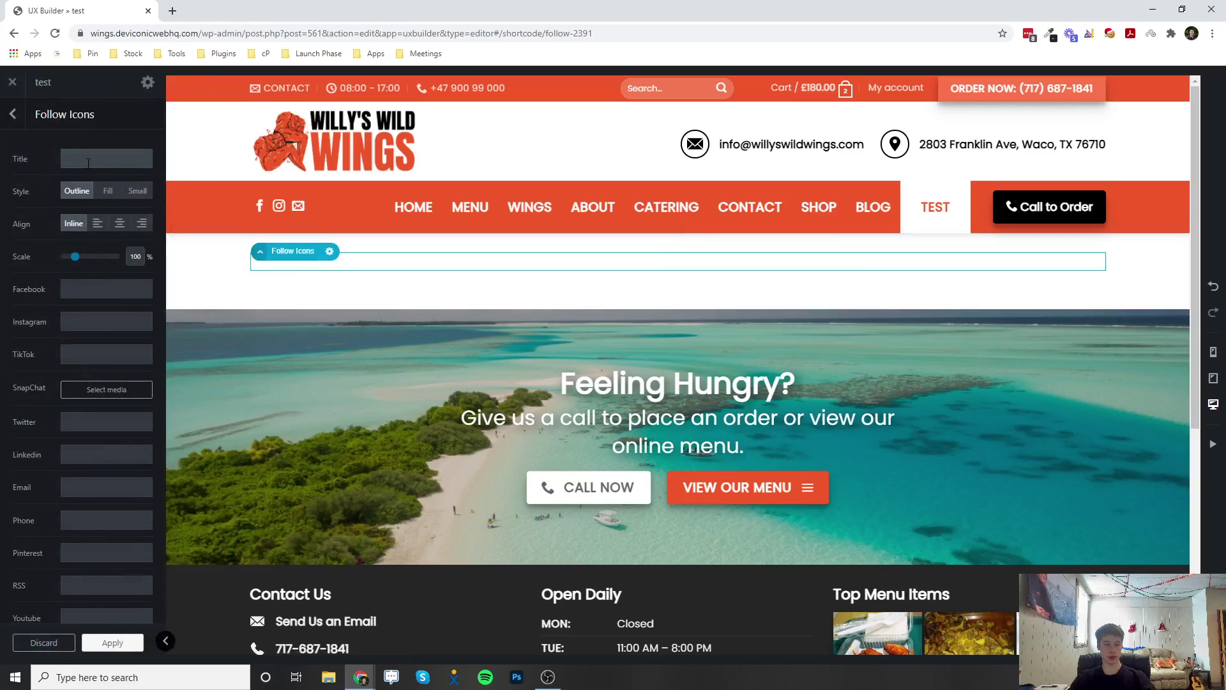
scroll(52, 214, "down", 5)
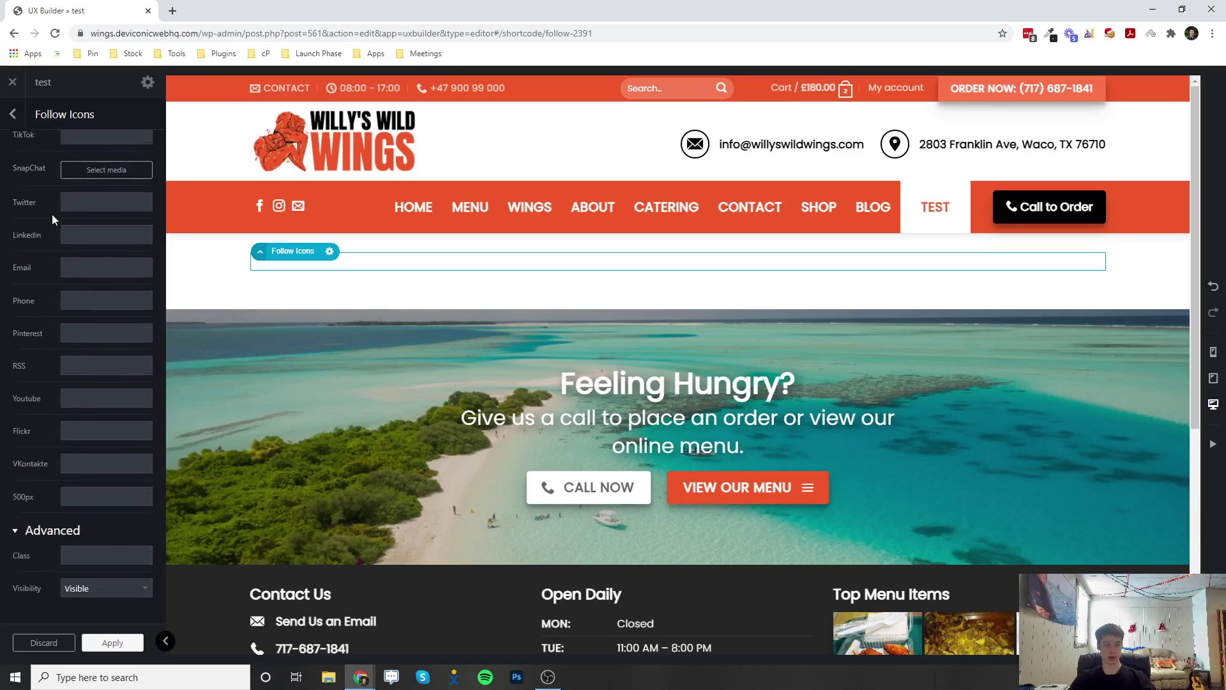
scroll(53, 213, "up", 5)
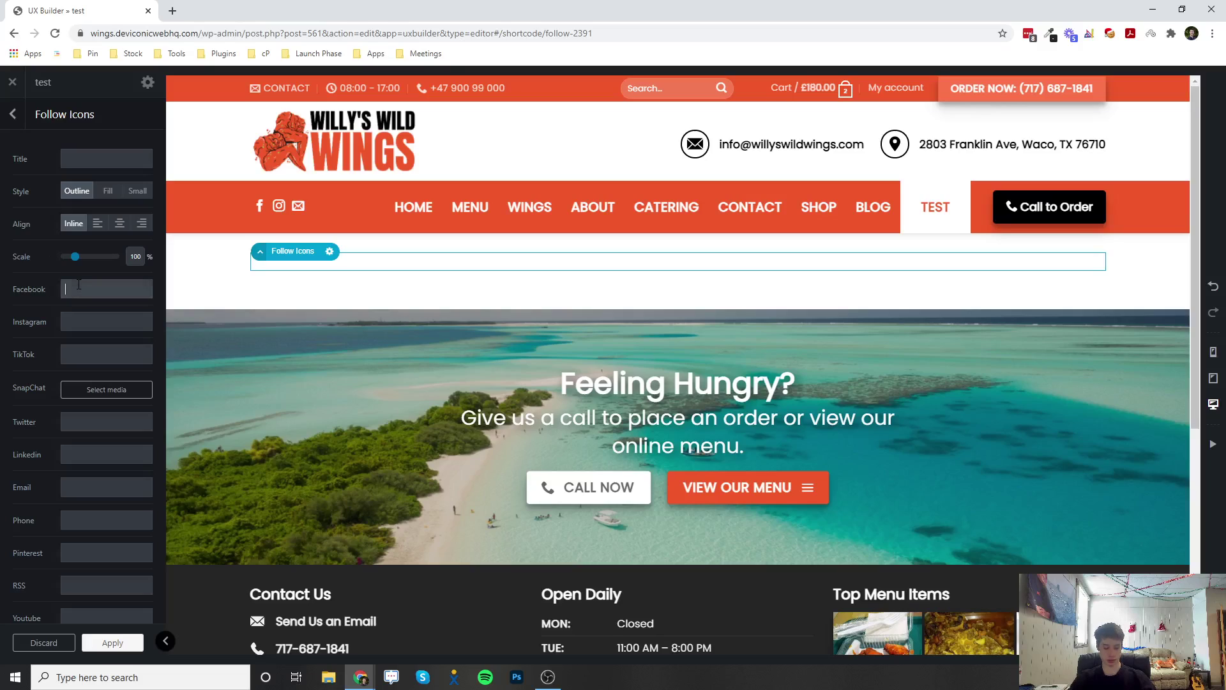
type("facebook")
type(".com/test")
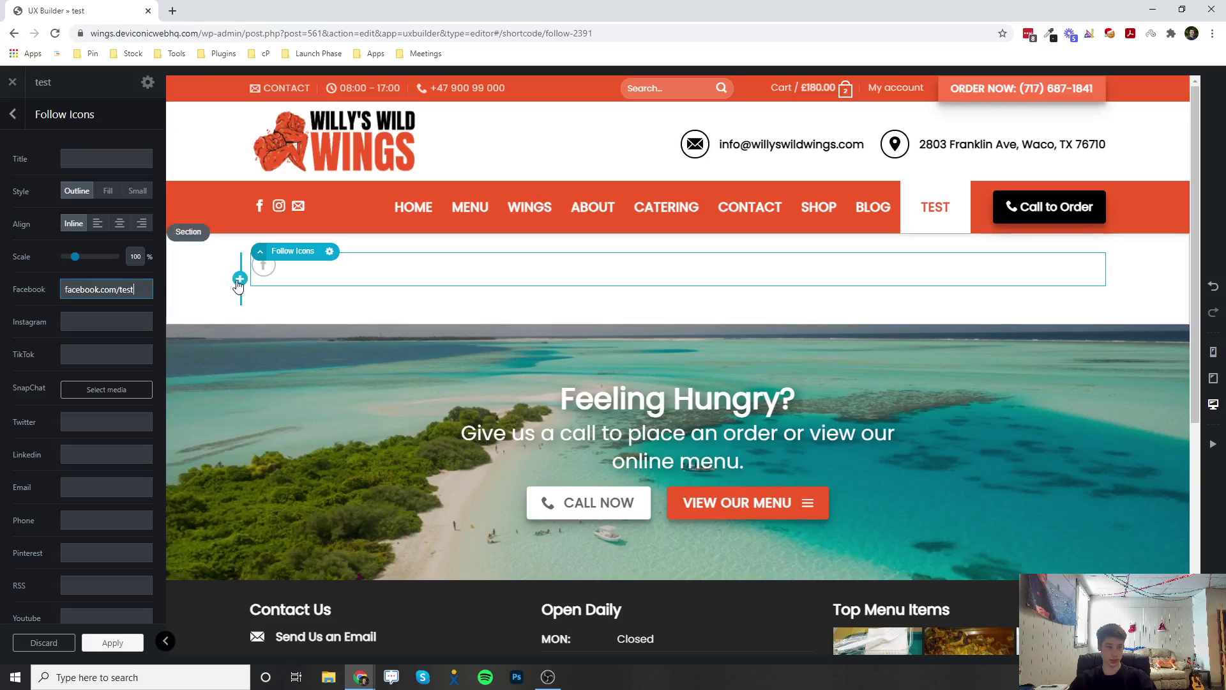
Enter facebook.com/test as the Follow Icons Facebook link.
left_click_drag(66, 290, 89, 290)
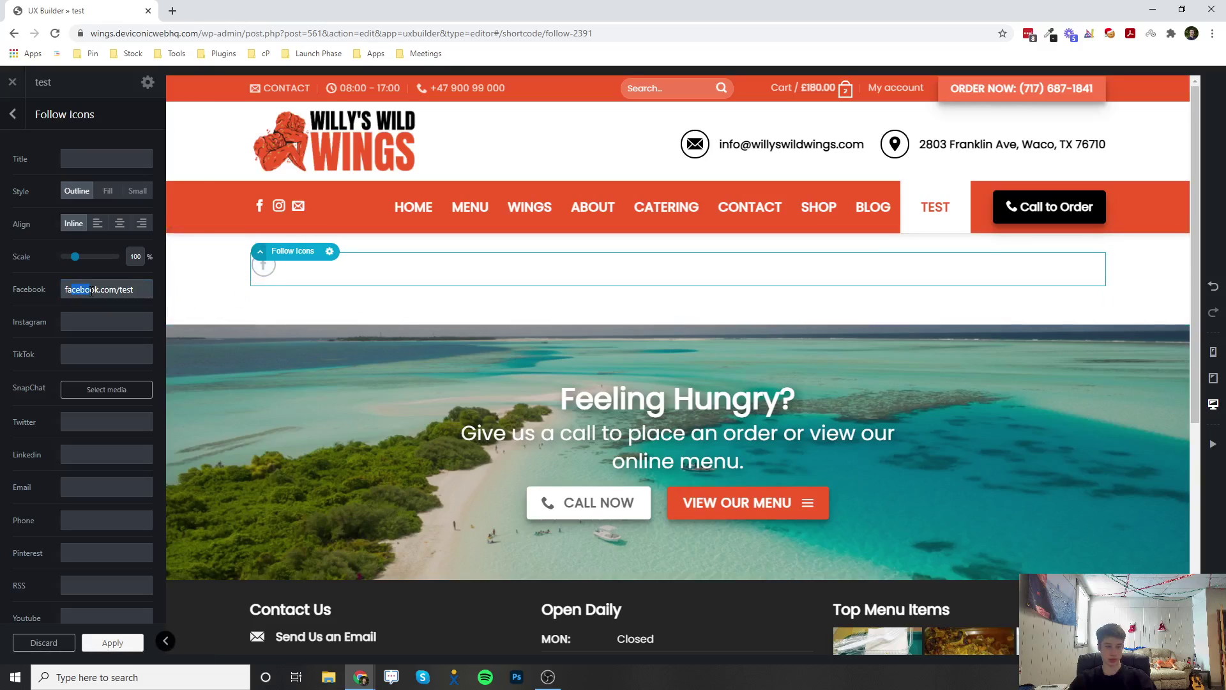
left_click(90, 290)
left_click_drag(64, 289, 140, 289)
left_click(142, 290)
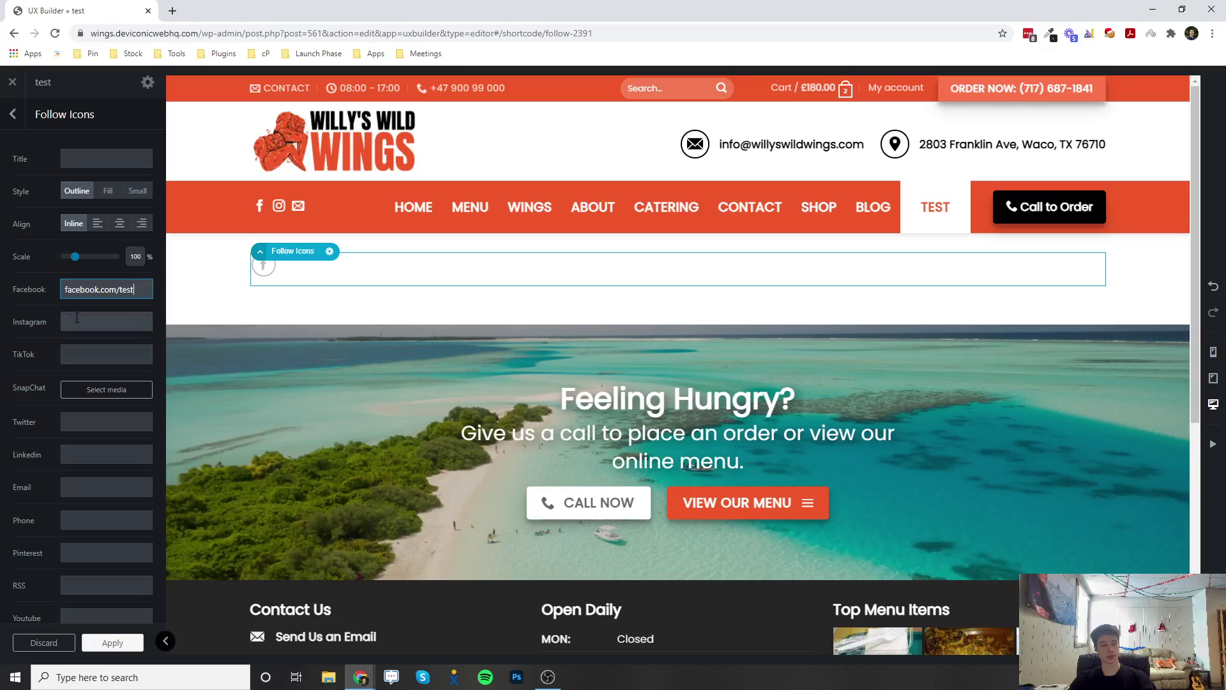
left_click(106, 321)
left_click(104, 423)
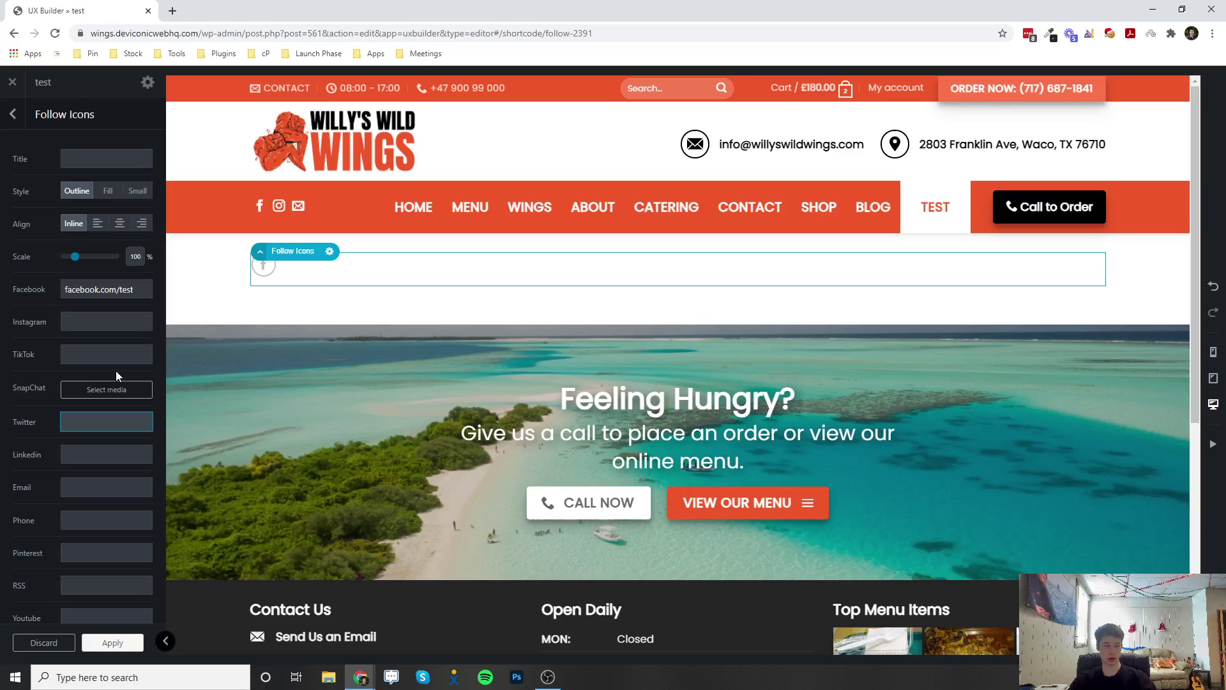
scroll(116, 371, "down", 5)
scroll(116, 370, "up", 3)
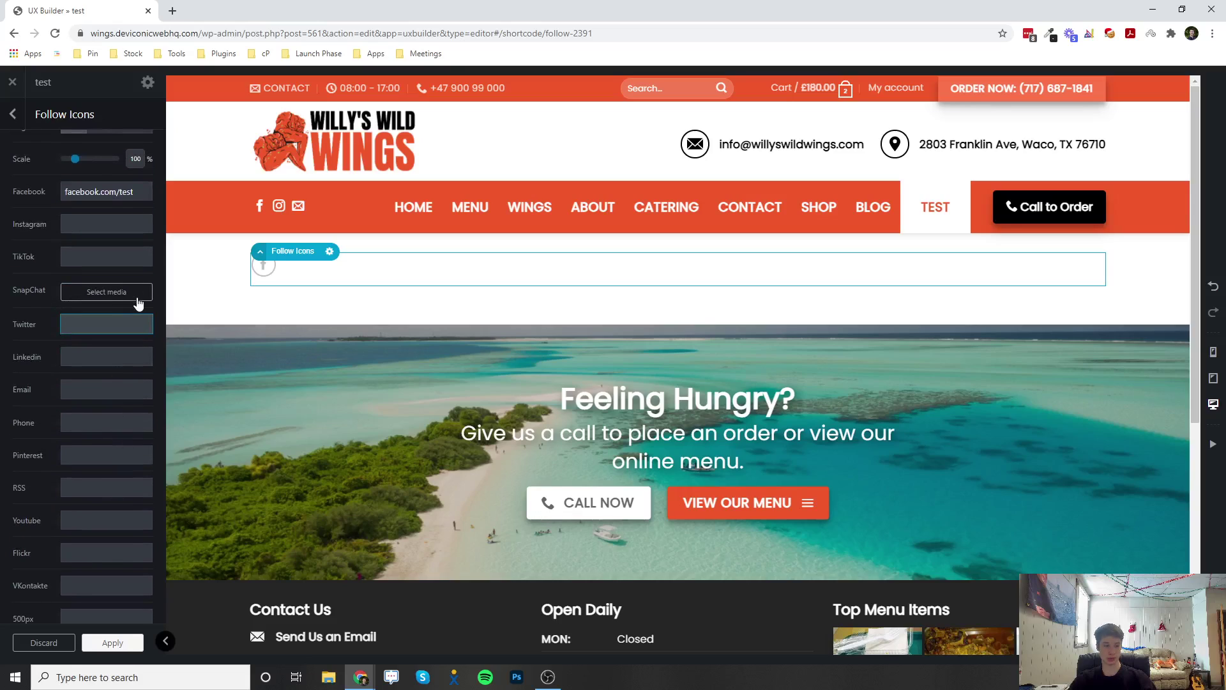
scroll(137, 304, "down", 3)
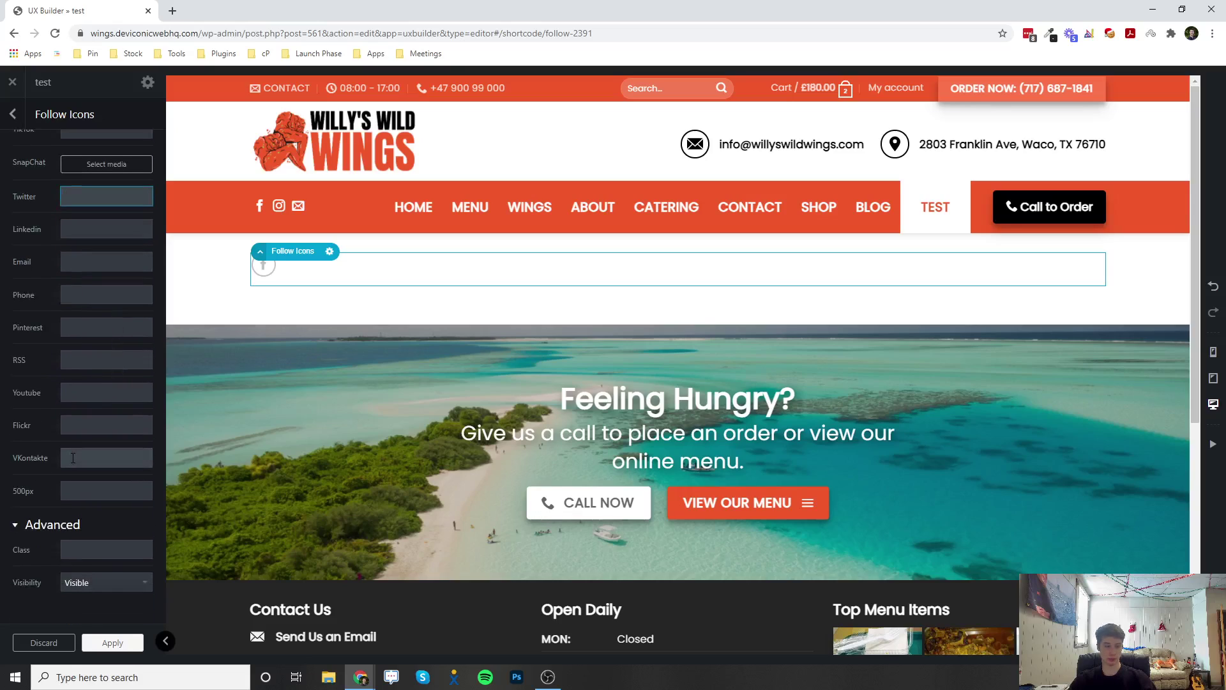
scroll(73, 457, "up", 5)
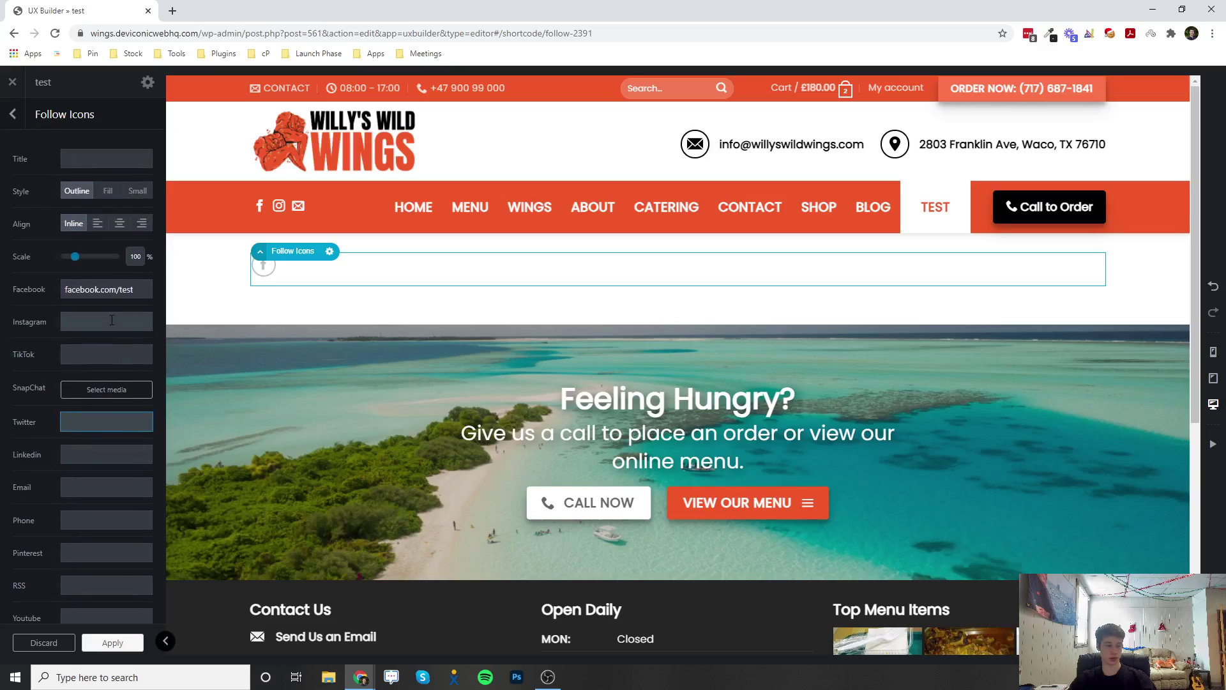
Fill the Instagram, TikTok, Twitter, LinkedIn and Email link fields with '#'.
left_click(106, 322)
type("#")
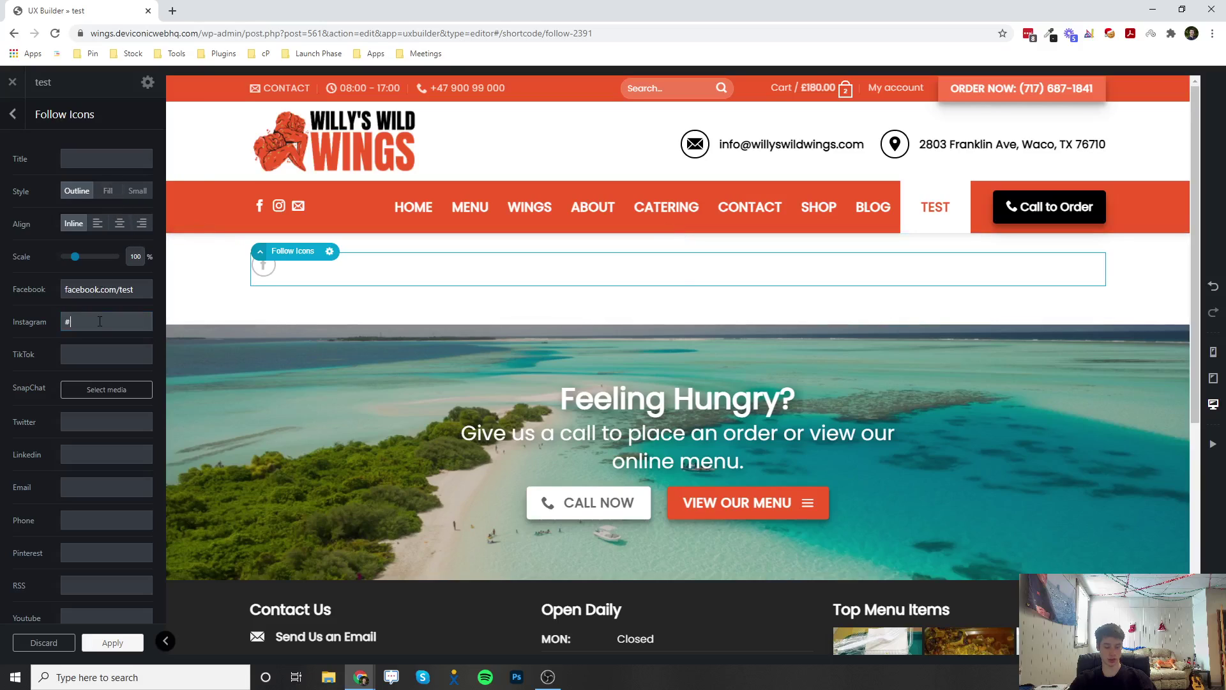
left_click(106, 354)
type("#")
left_click(105, 422)
type("#")
left_click(106, 455)
type("#")
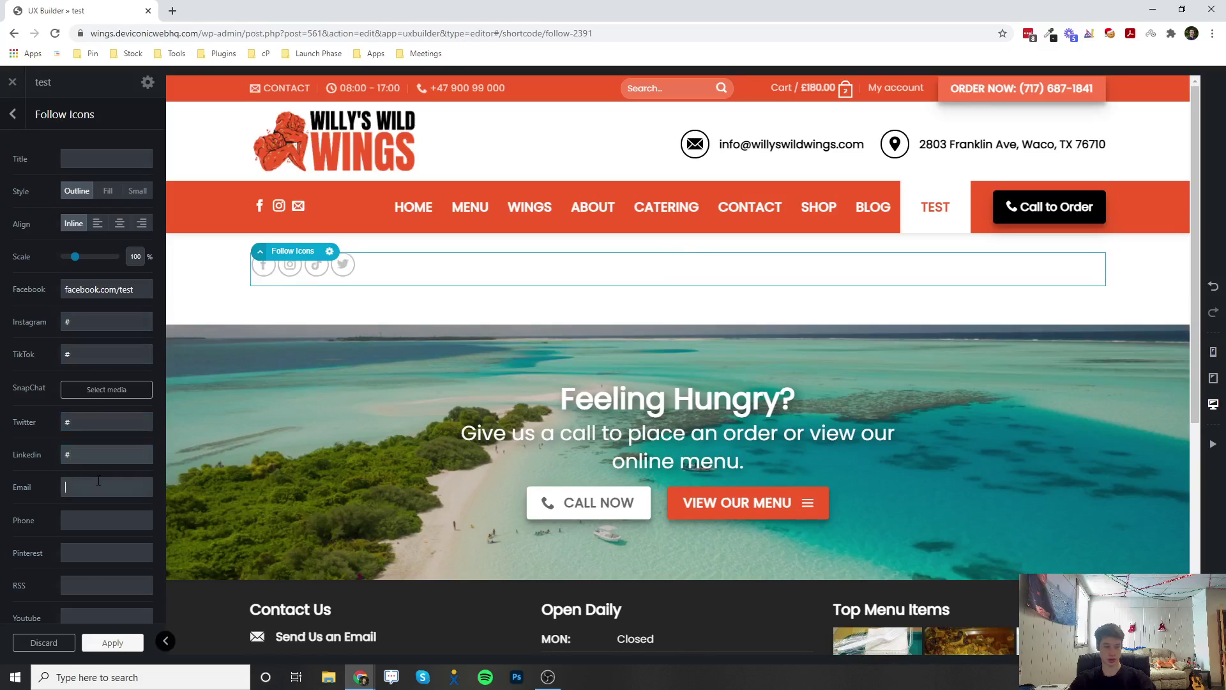
type("#")
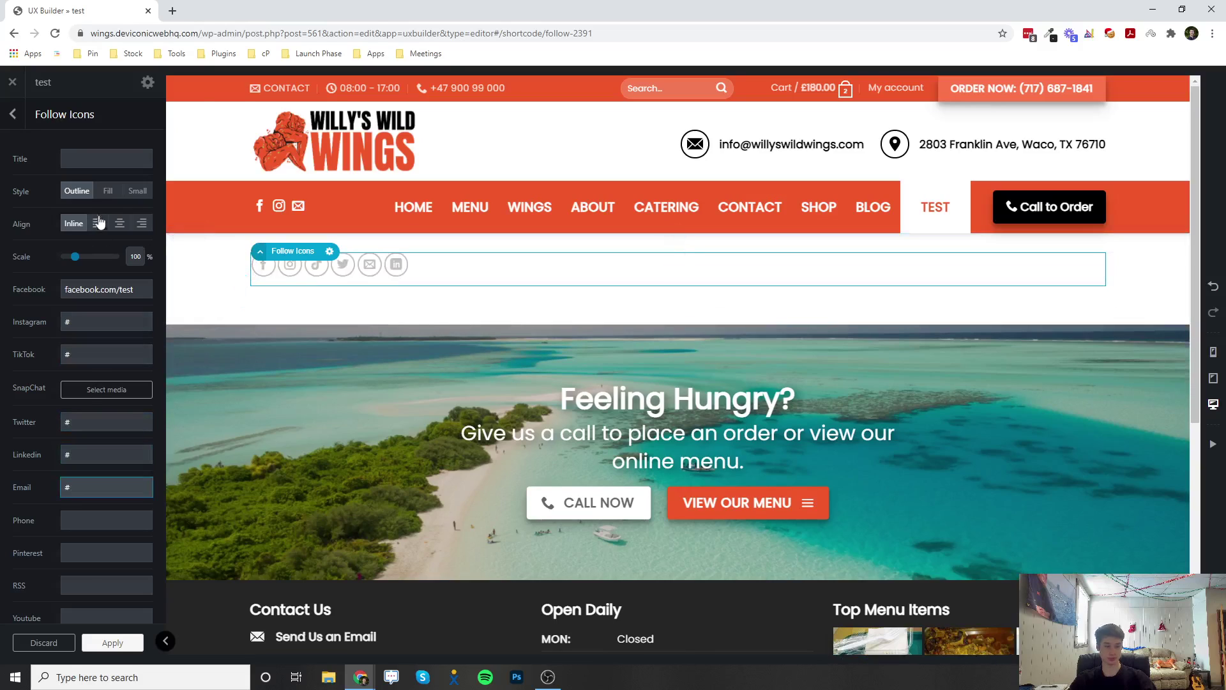
Set the follow icons style to Small after trying Fill.
left_click(84, 196)
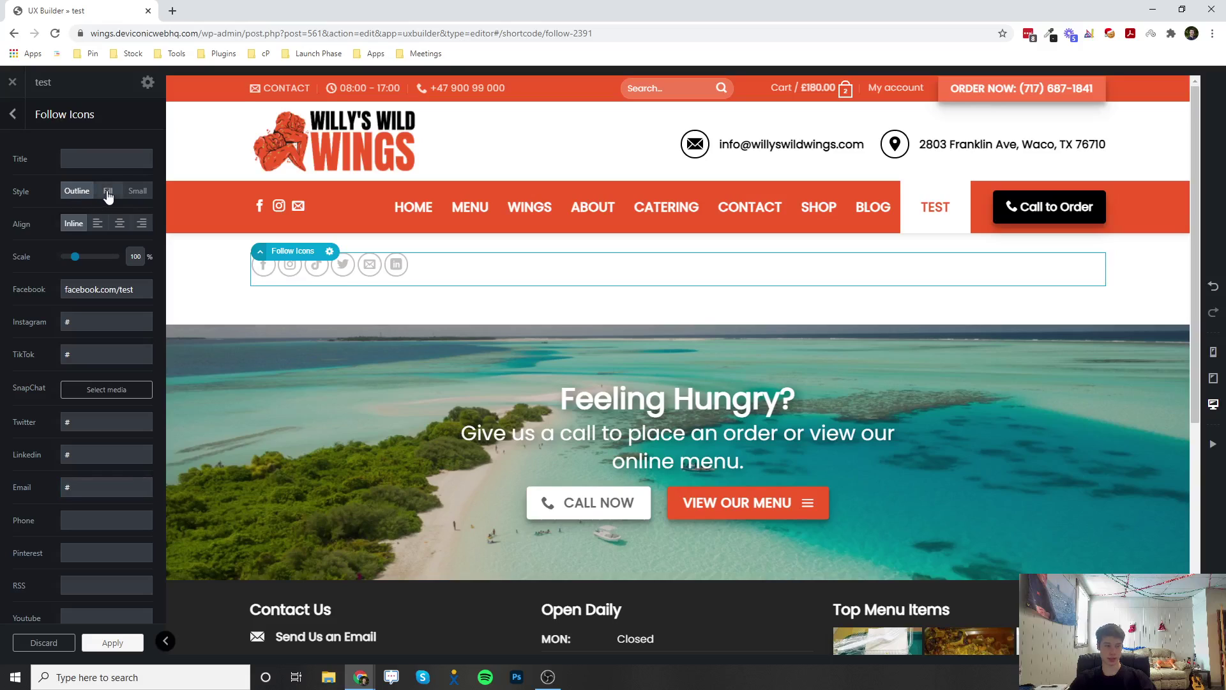
left_click(108, 191)
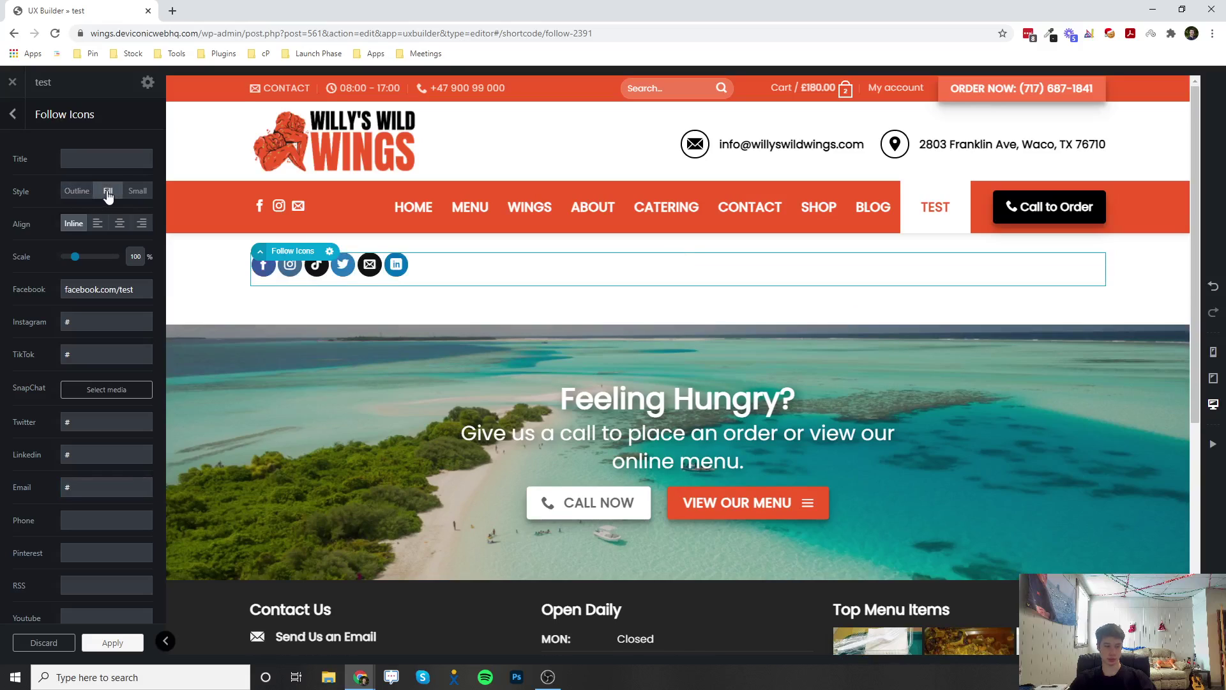
left_click(137, 192)
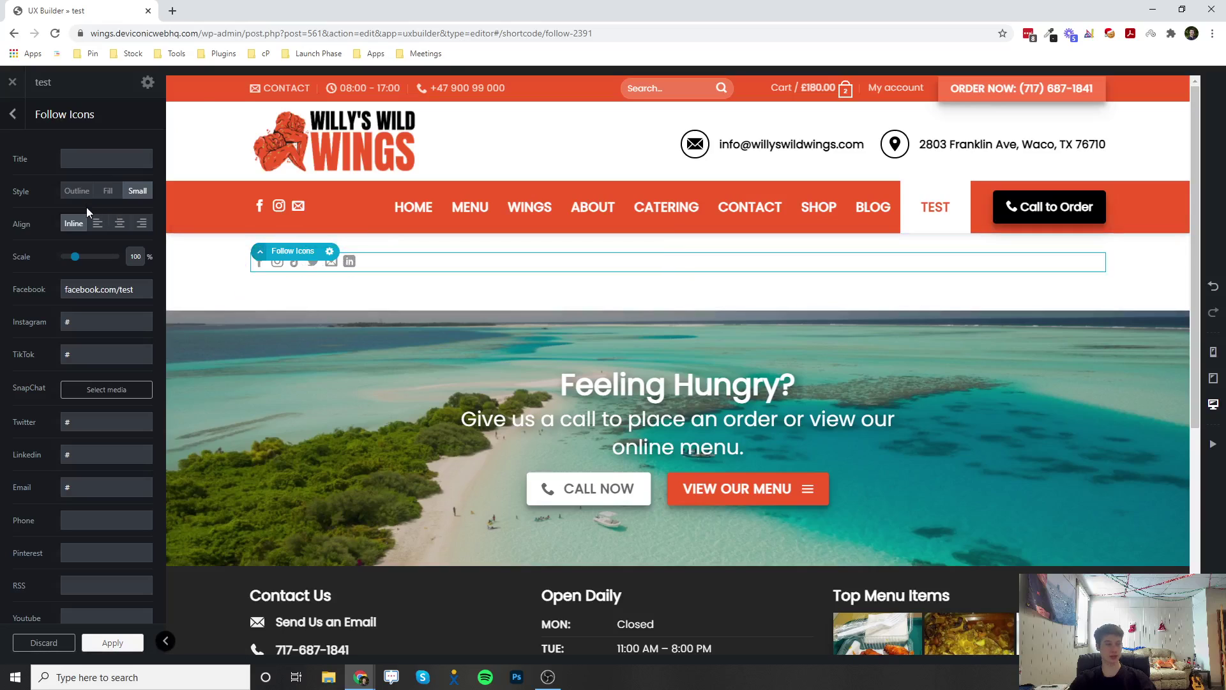
Set the icons alignment back to Inline and scale them to 58%.
left_click(119, 224)
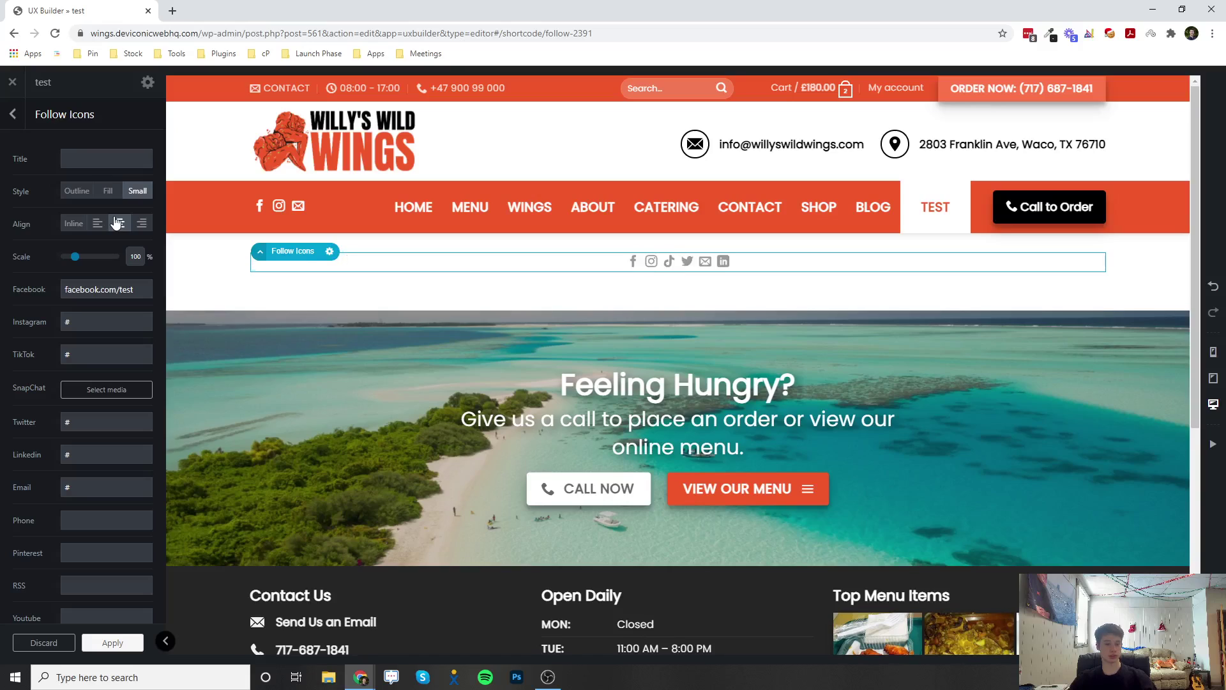
left_click(144, 225)
left_click(143, 226)
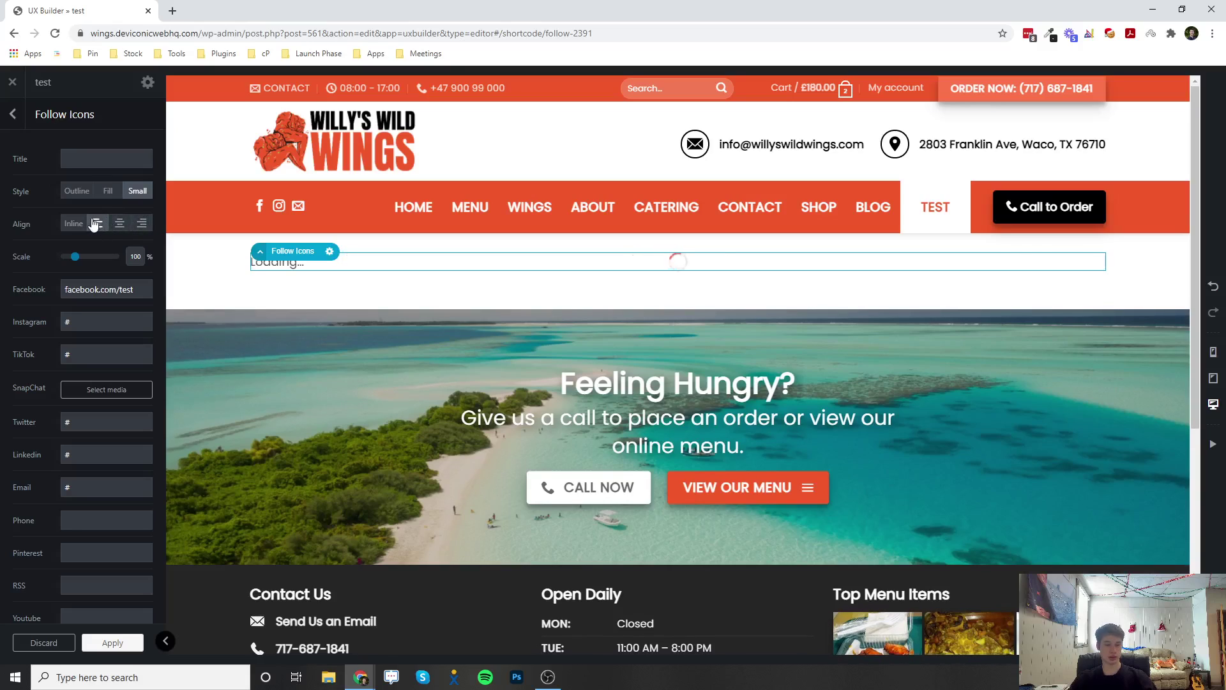
left_click(74, 223)
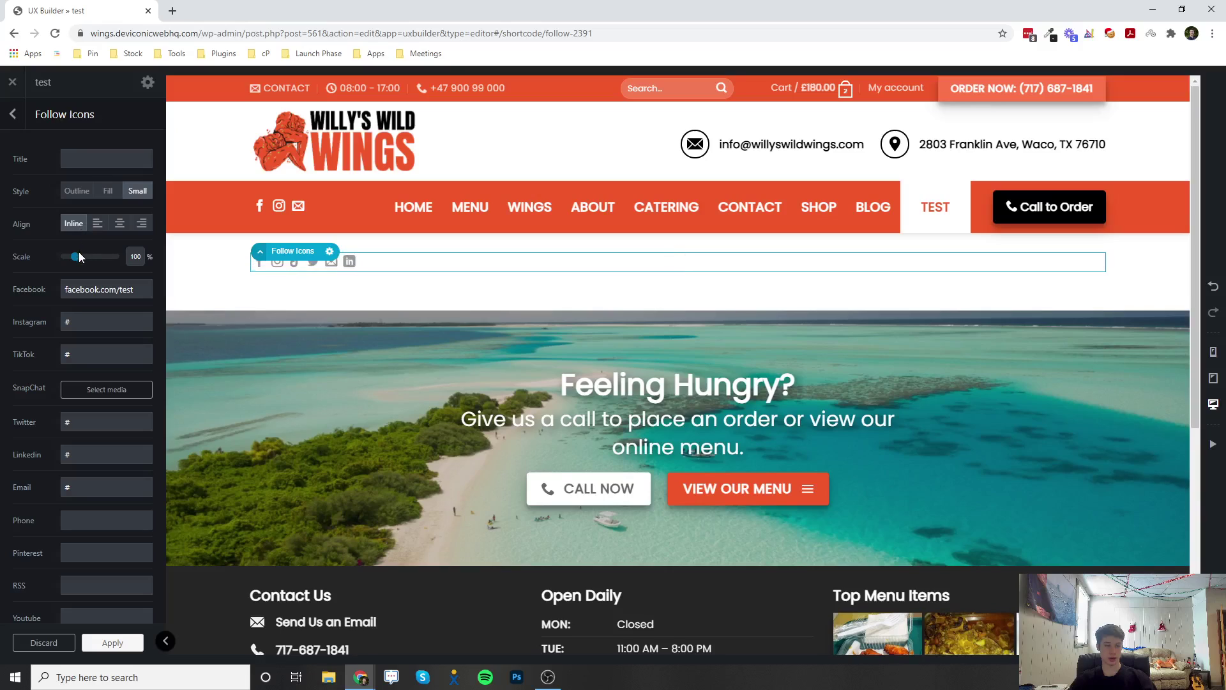
mouse_move(79, 257)
left_mouse_down()
mouse_move(95, 257)
mouse_move(67, 257)
left_mouse_up()
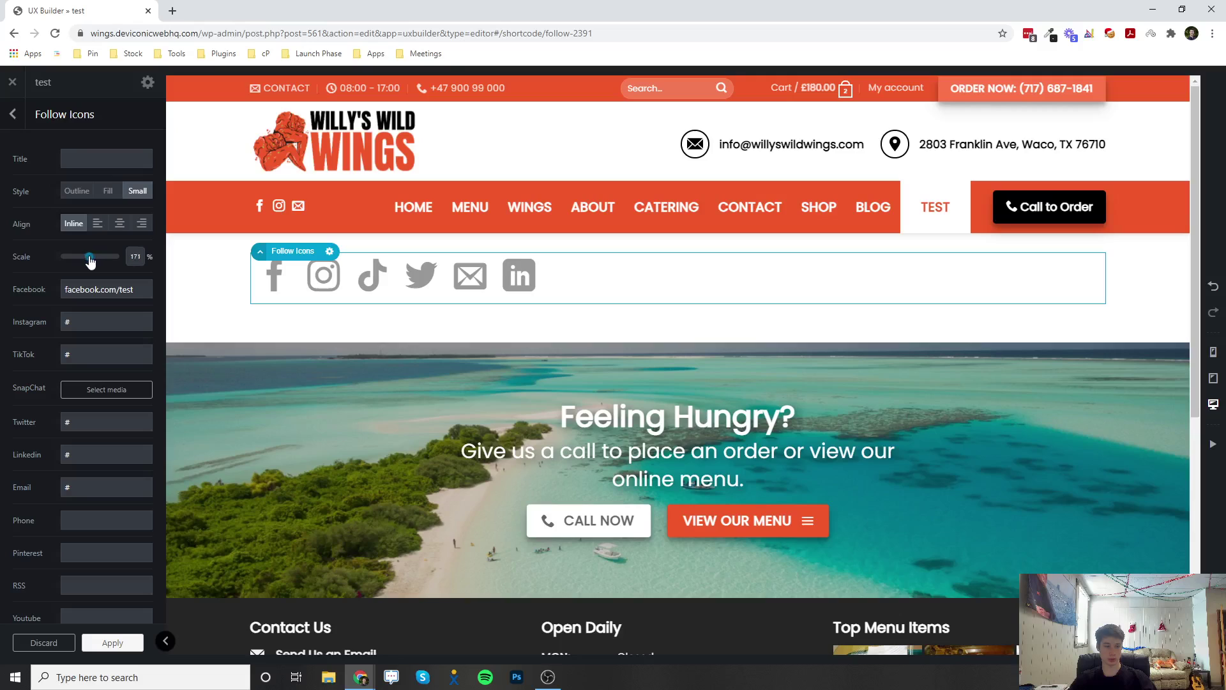
scroll(96, 295, "down", 5)
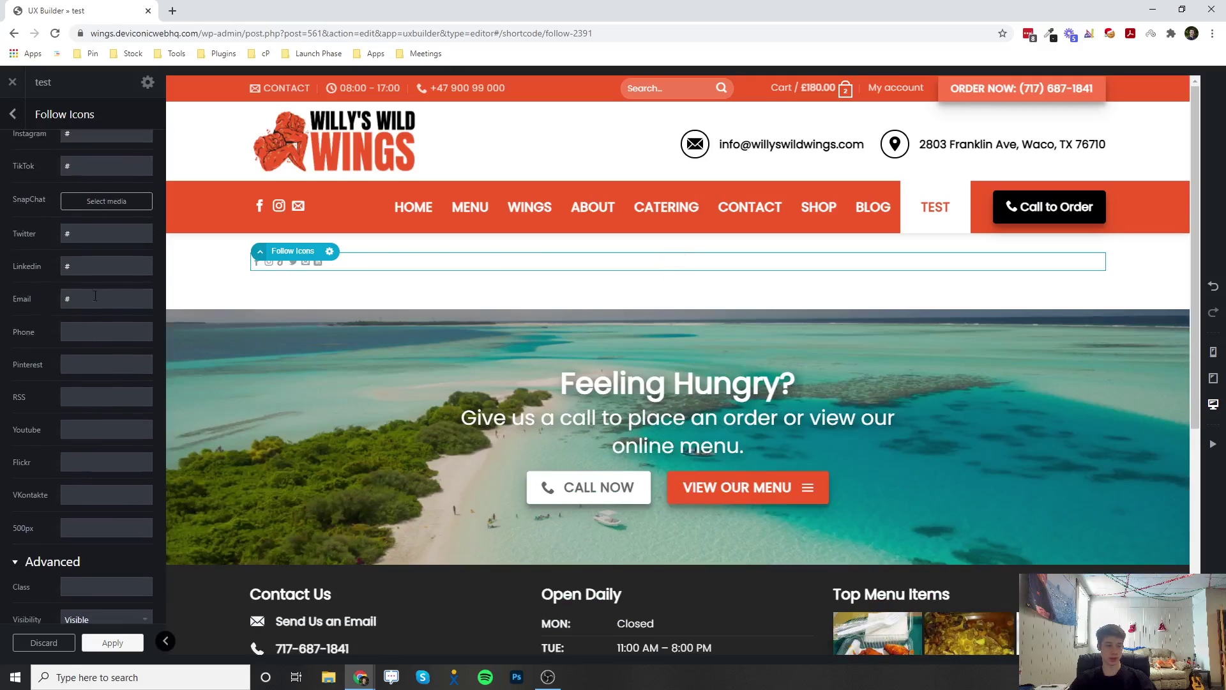
scroll(95, 295, "up", 5)
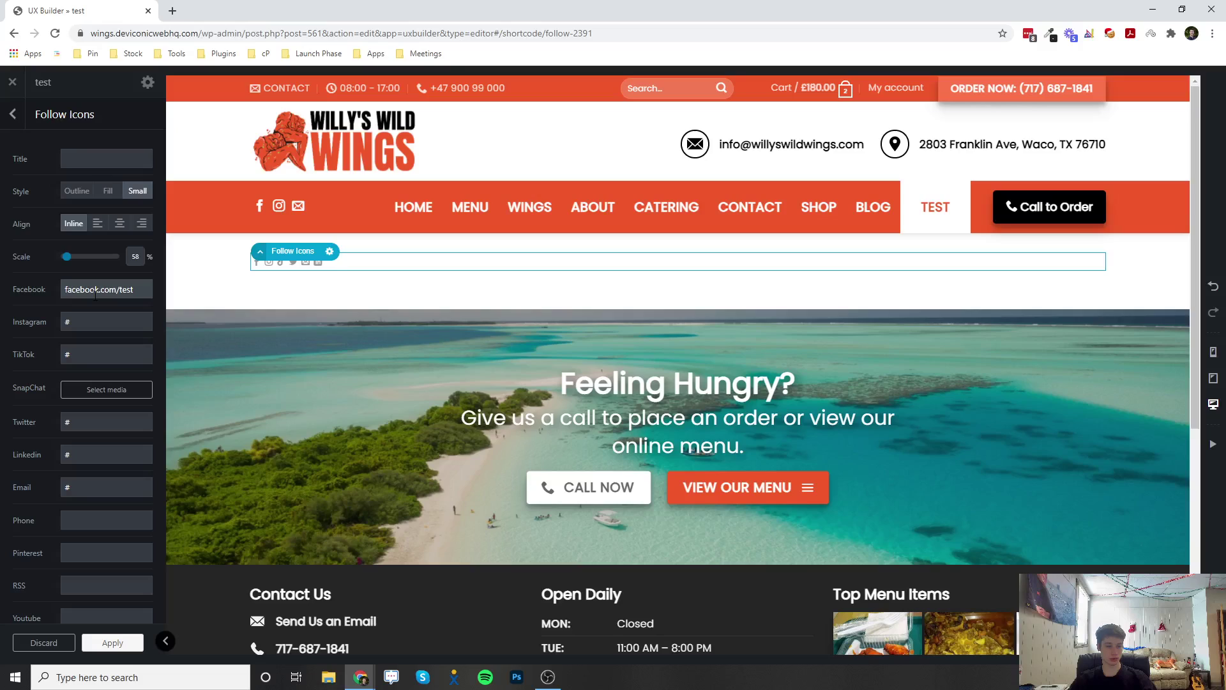